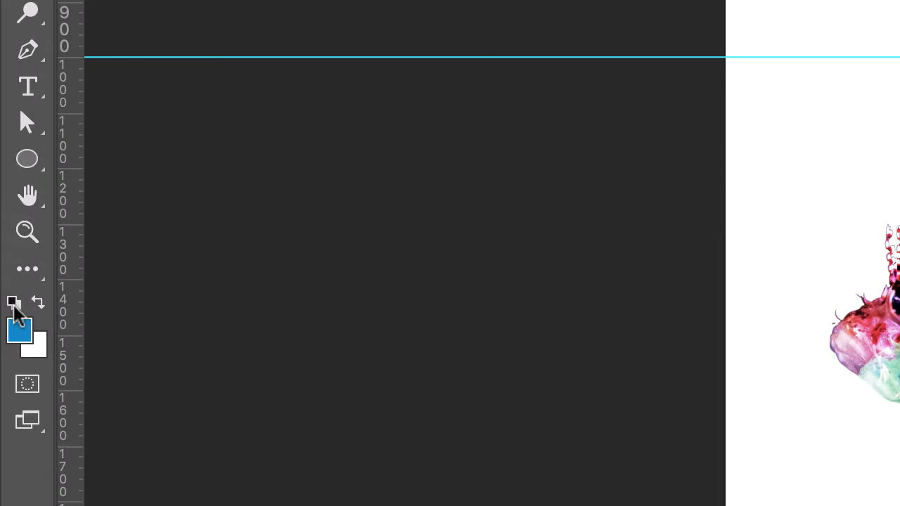
# Reset the colours to default and draw a horizontal text box about 1240 by 670 px in the empty bottom-row grid cell
pyautogui.click(14, 303)
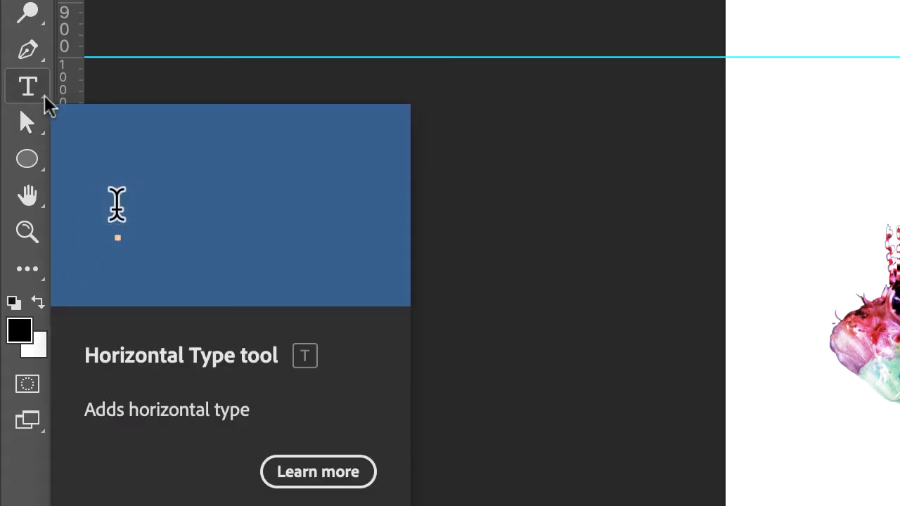
pyautogui.click(43, 98)
pyautogui.rightClick(43, 99)
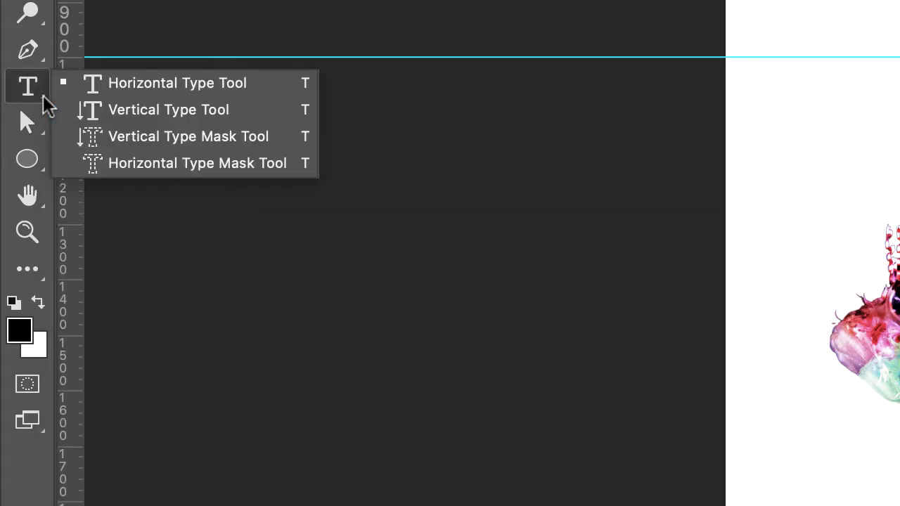
pyautogui.click(152, 85)
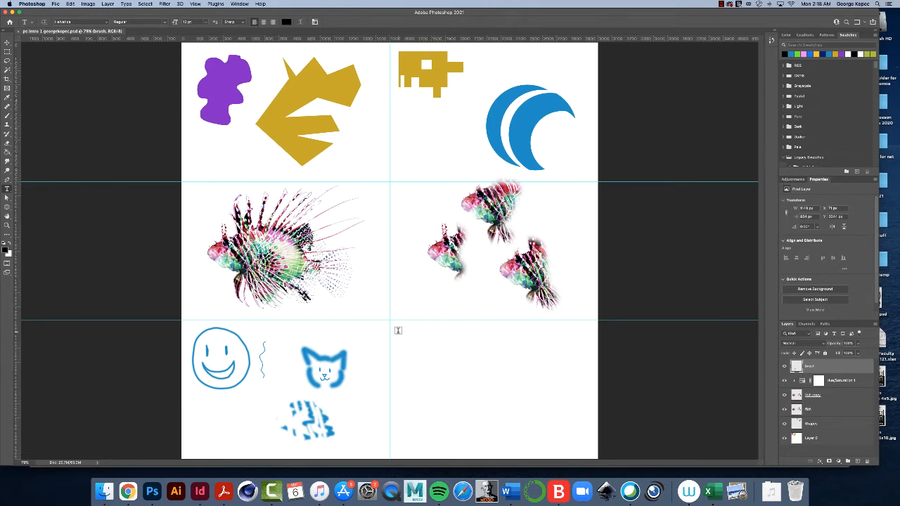
pyautogui.moveTo(398, 330); pyautogui.dragTo(572, 424)
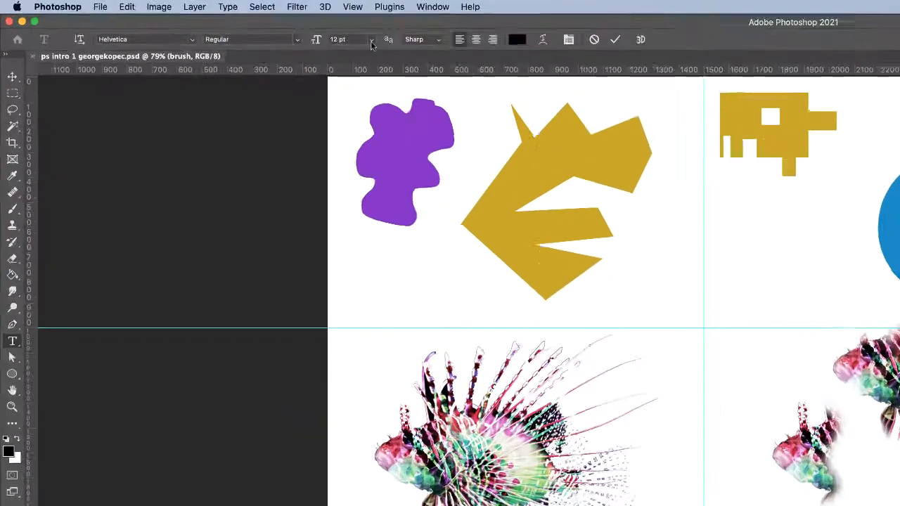
# Set the placeholder text to 72 pt in Abadi MT Condensed Extra Bold
pyautogui.click(206, 23)
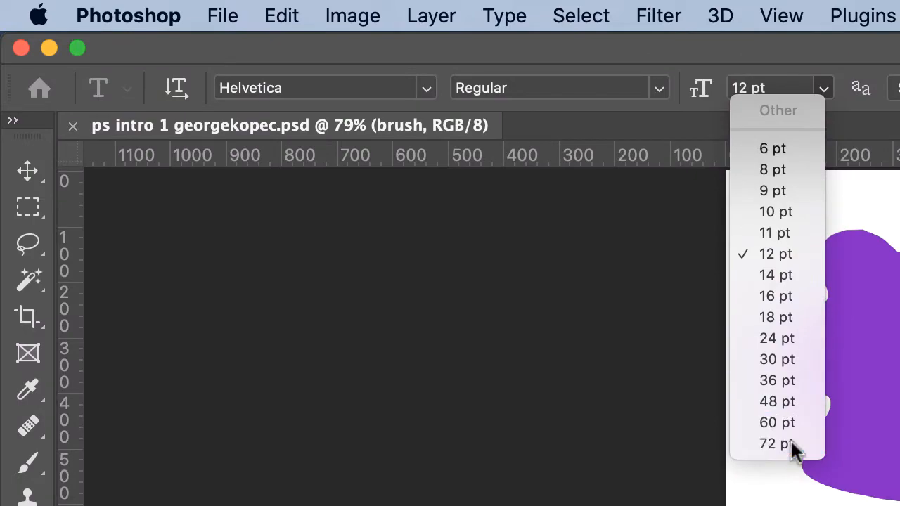
pyautogui.click(791, 445)
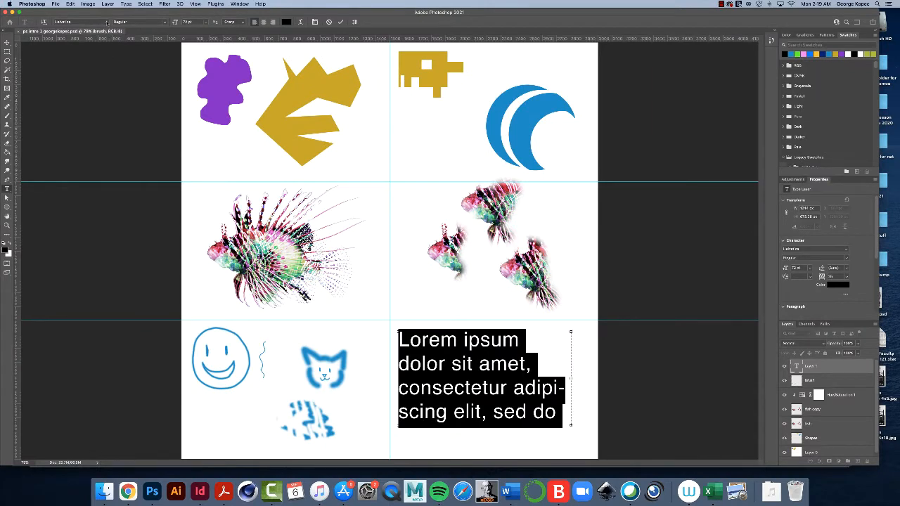
pyautogui.click(107, 22)
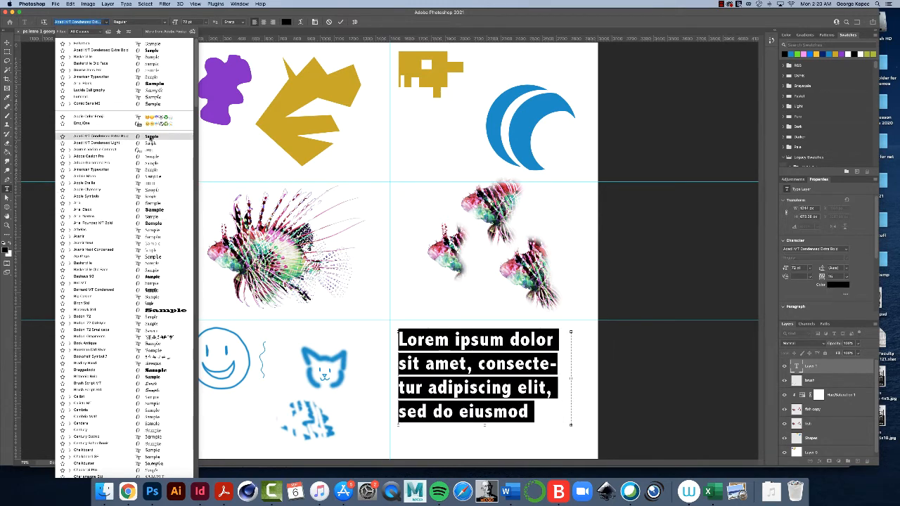
pyautogui.click(151, 139)
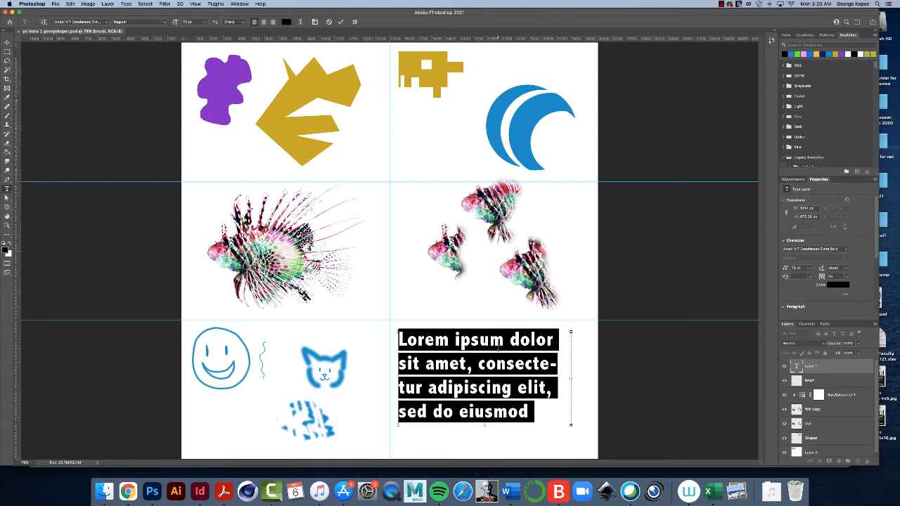
# Replace the placeholder text with the author's full name and make the text box slightly narrower
pyautogui.click(501, 349)
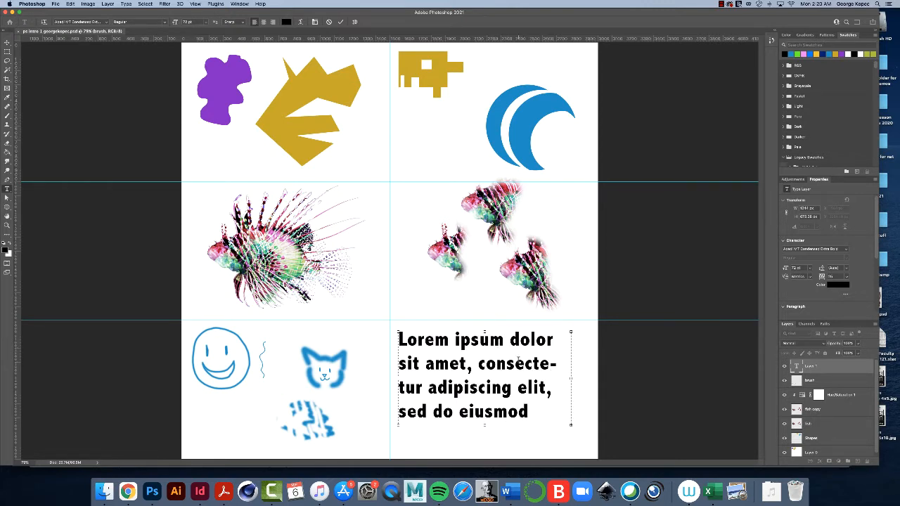
pyautogui.press('super+a')
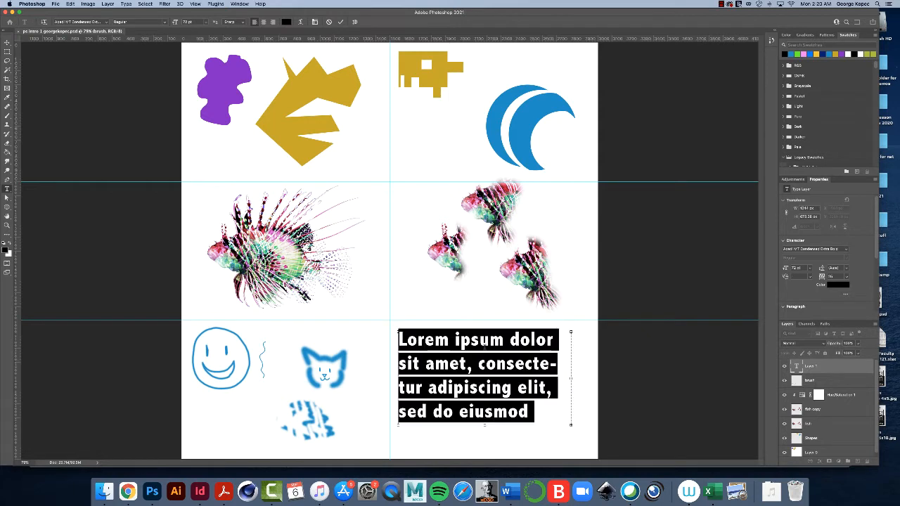
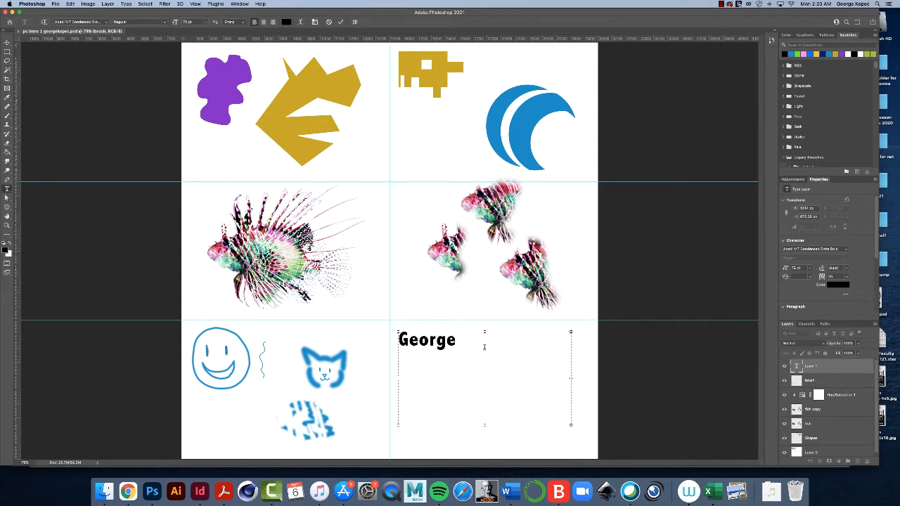
pyautogui.moveTo(570, 378); pyautogui.dragTo(534, 381)
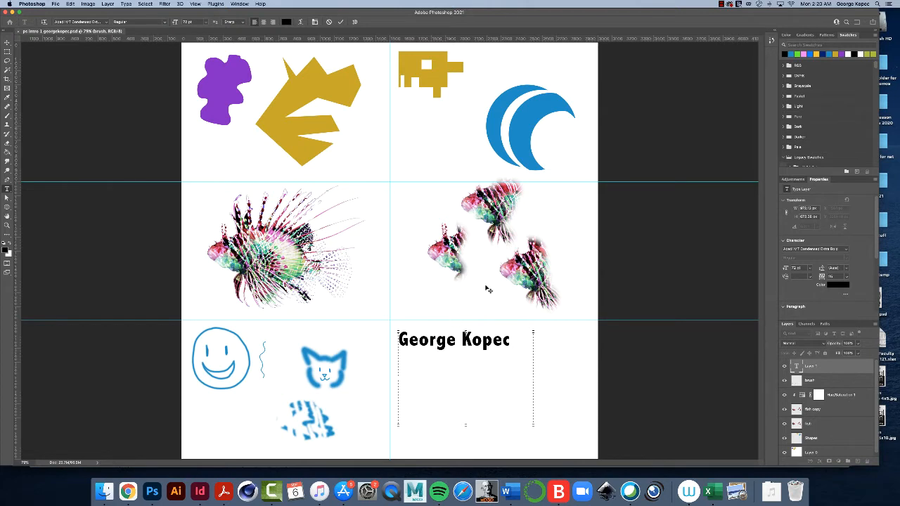
pyautogui.moveTo(534, 378); pyautogui.dragTo(553, 374)
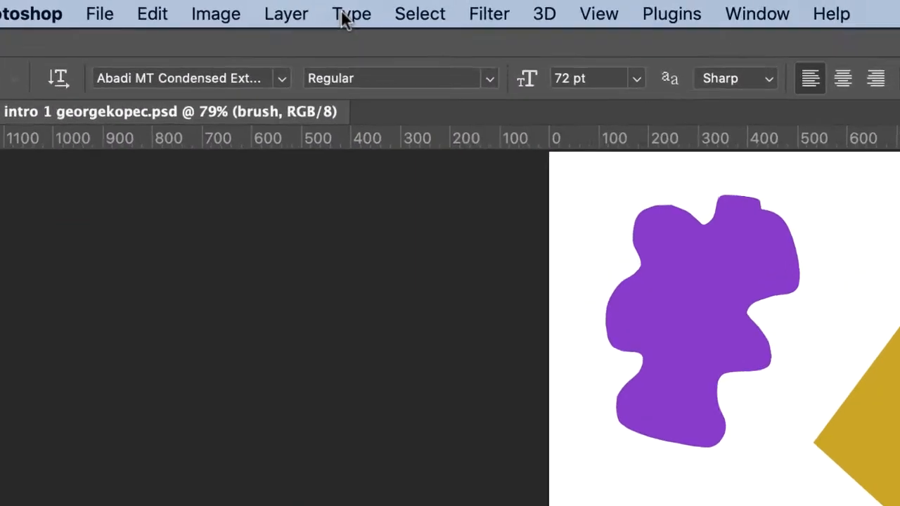
# Rasterize the name's type layer
pyautogui.click(157, 5)
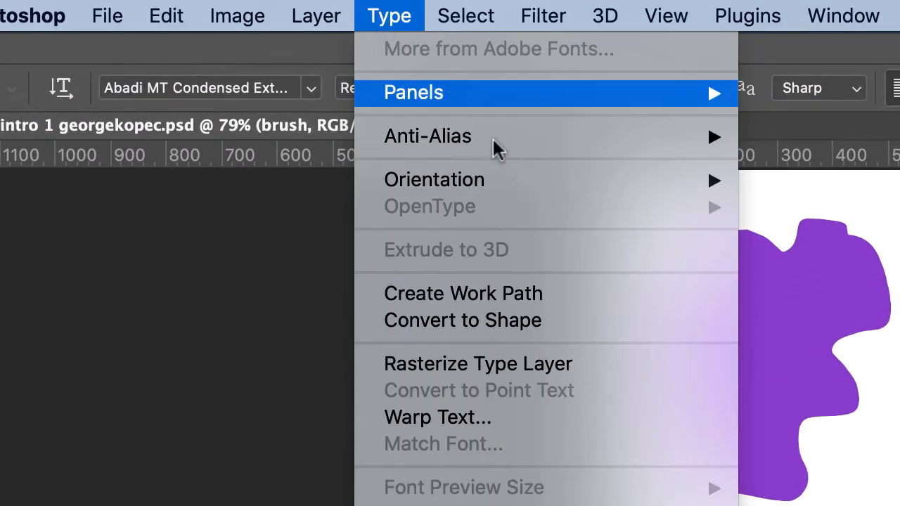
pyautogui.click(632, 376)
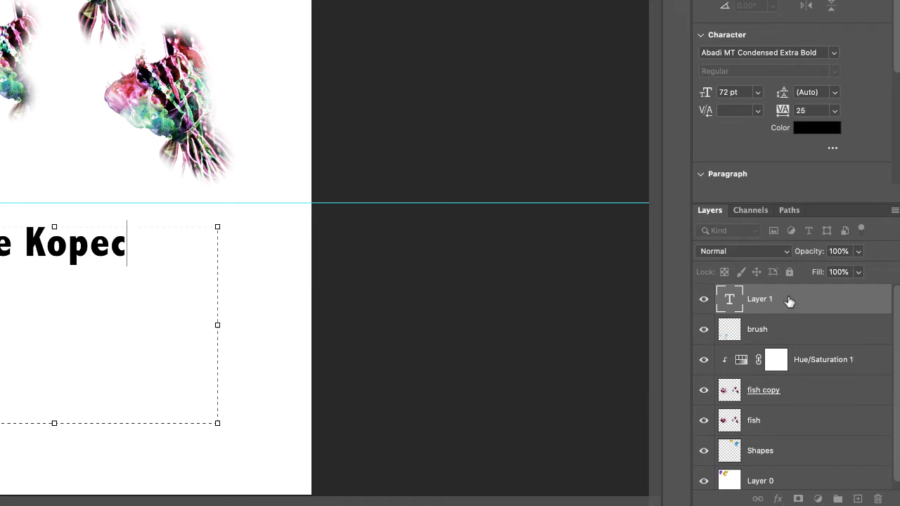
pyautogui.rightClick(788, 299)
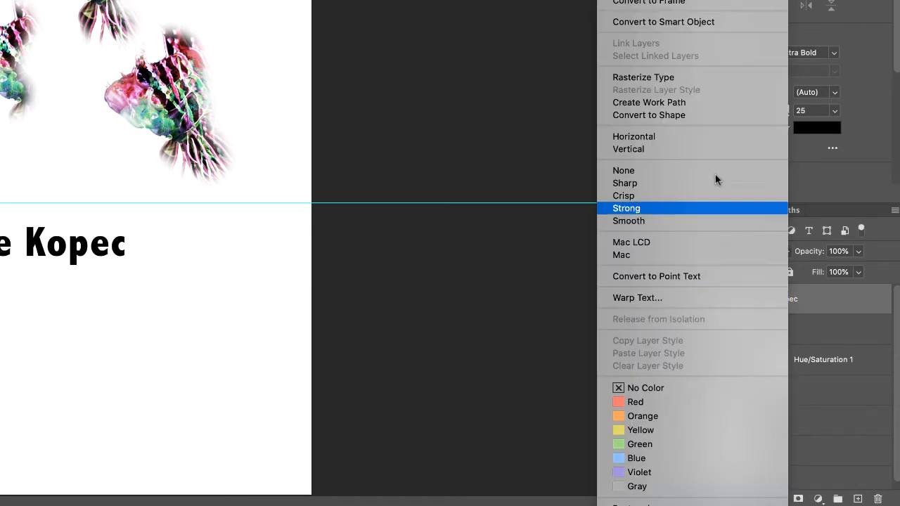
pyautogui.click(694, 76)
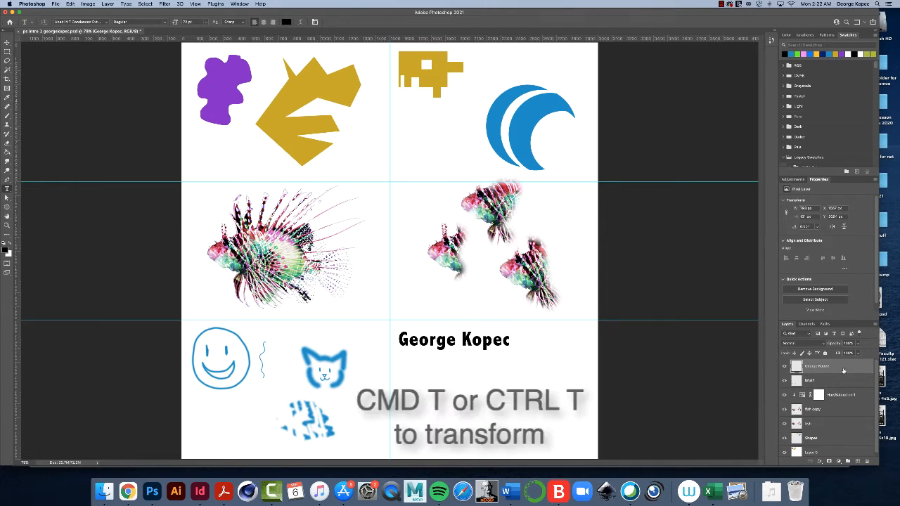
# Free-transform the rasterized name, enlarging it to nearly the grid cell's width, stretching it taller and moving it down slightly
pyautogui.press('super+t')
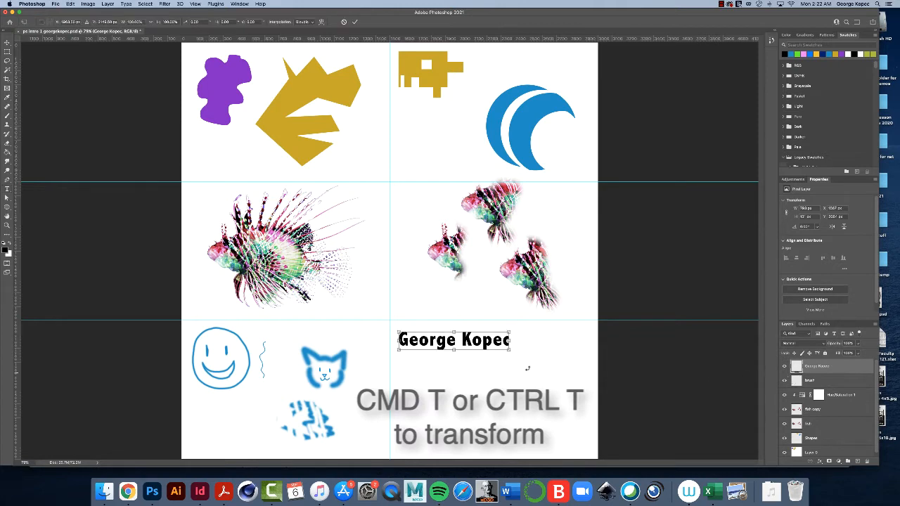
pyautogui.moveTo(454, 352); pyautogui.dragTo(573, 377)
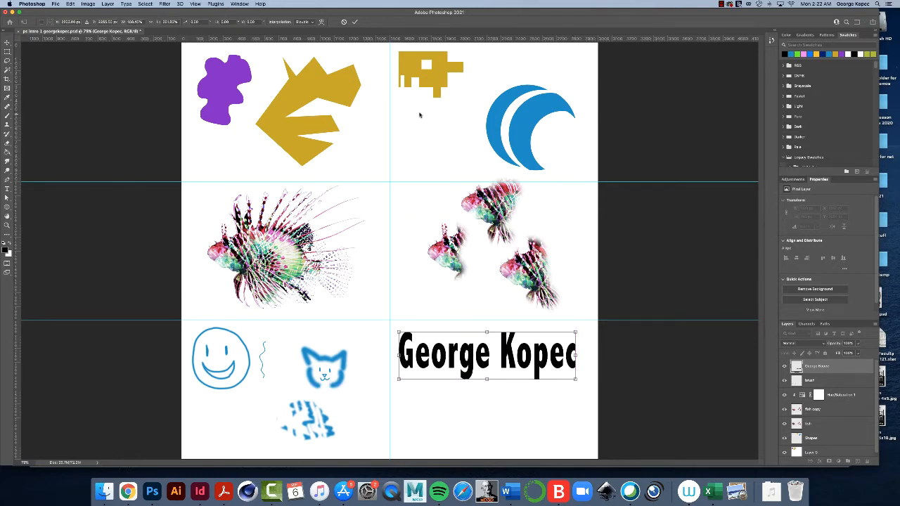
pyautogui.moveTo(492, 349); pyautogui.dragTo(495, 366)
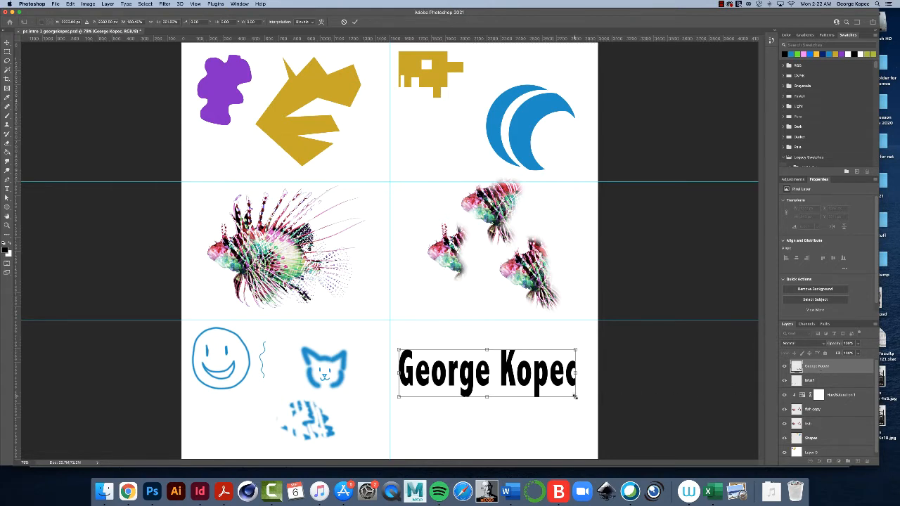
pyautogui.moveTo(575, 396); pyautogui.dragTo(576, 398)
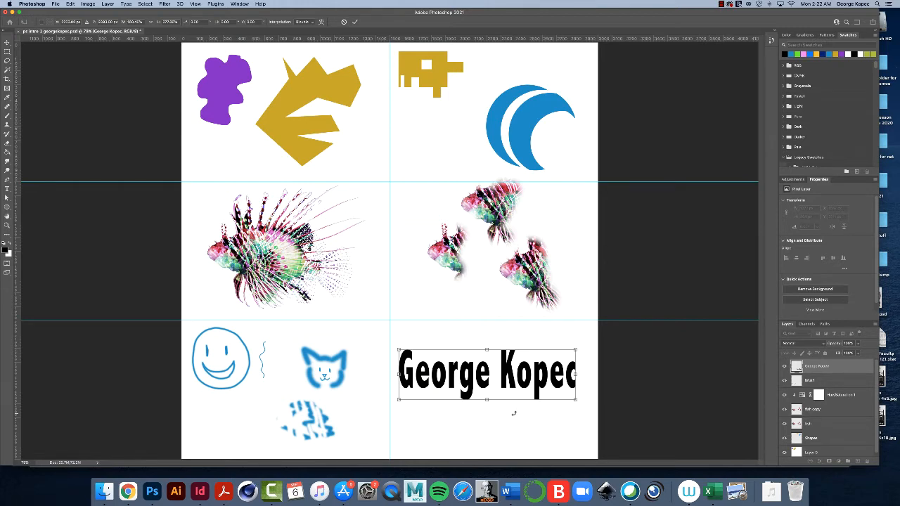
pyautogui.press('Return')
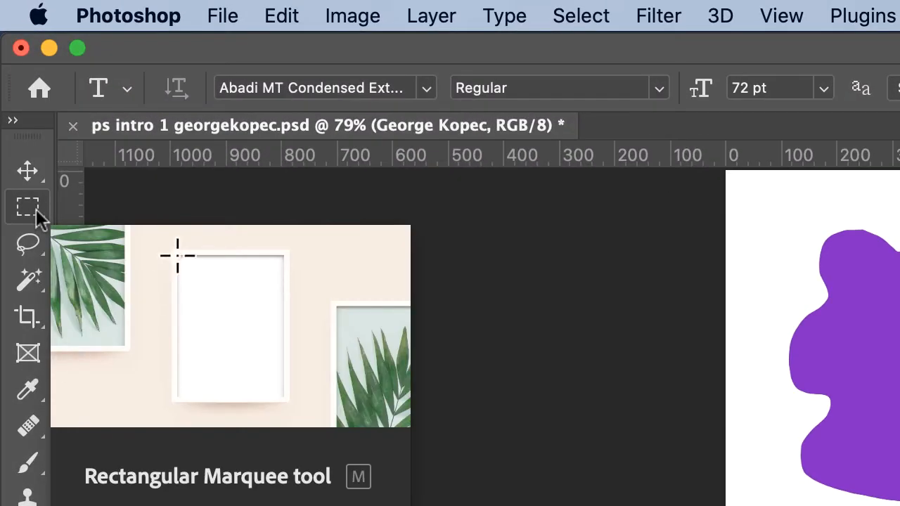
# Draw a rectangular marquee selection around the whole name
pyautogui.moveTo(177, 256); pyautogui.dragTo(284, 395)
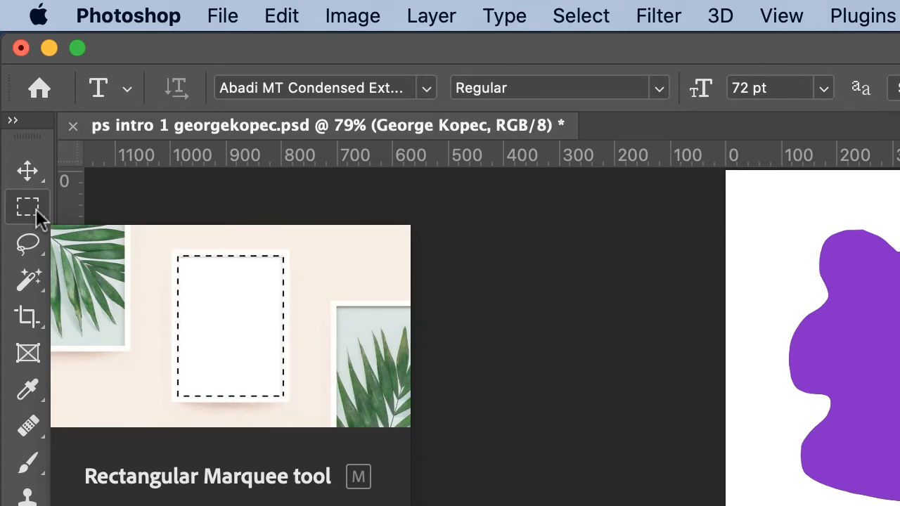
pyautogui.click(36, 209)
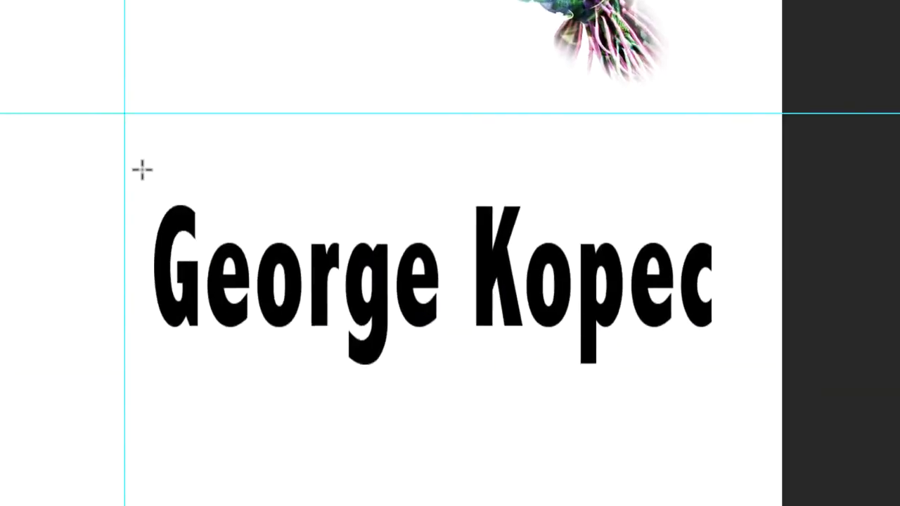
pyautogui.moveTo(84, 120); pyautogui.dragTo(675, 344)
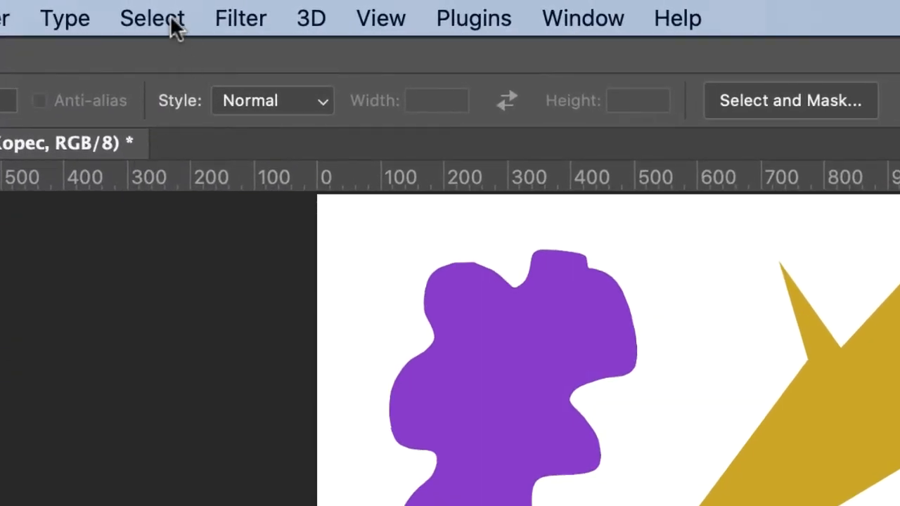
# Narrow the selection to the black letters using Color Range with sampled colours and a fuzziness of 145
pyautogui.click(176, 28)
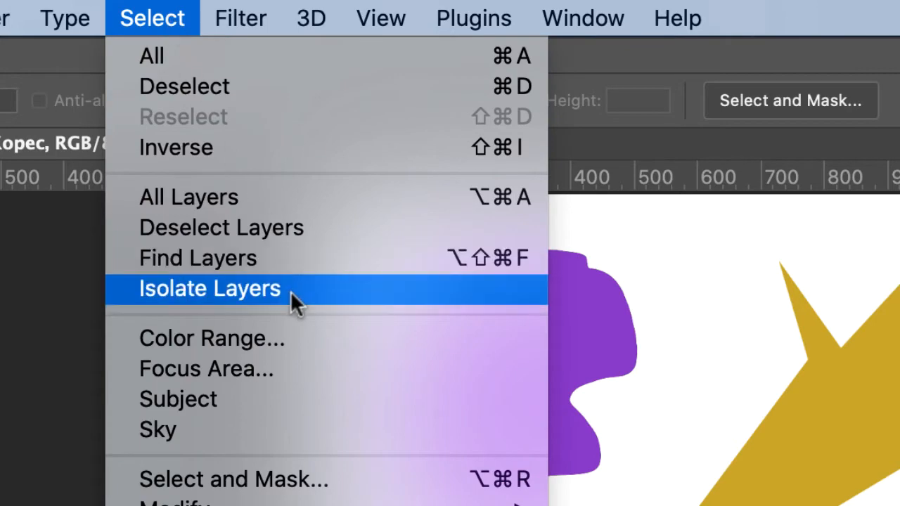
pyautogui.click(285, 338)
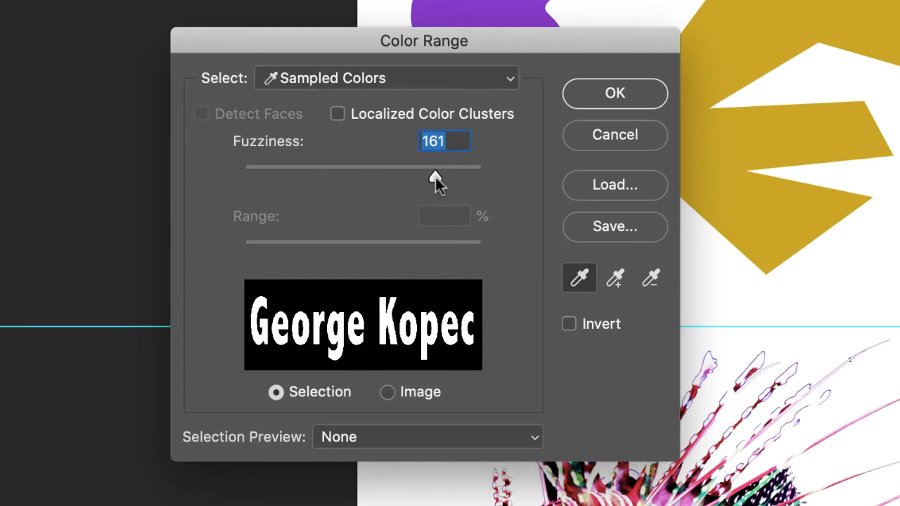
pyautogui.moveTo(438, 176); pyautogui.dragTo(416, 172)
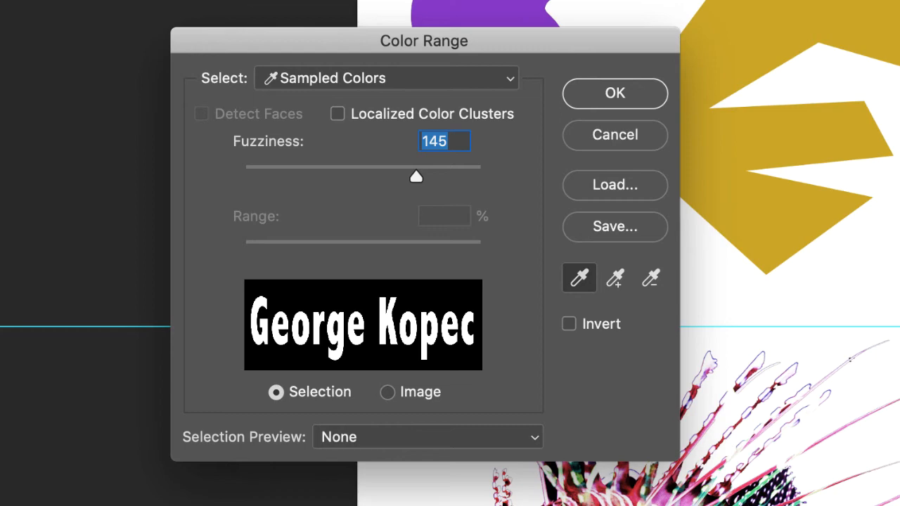
pyautogui.moveTo(522, 37); pyautogui.dragTo(300, 11)
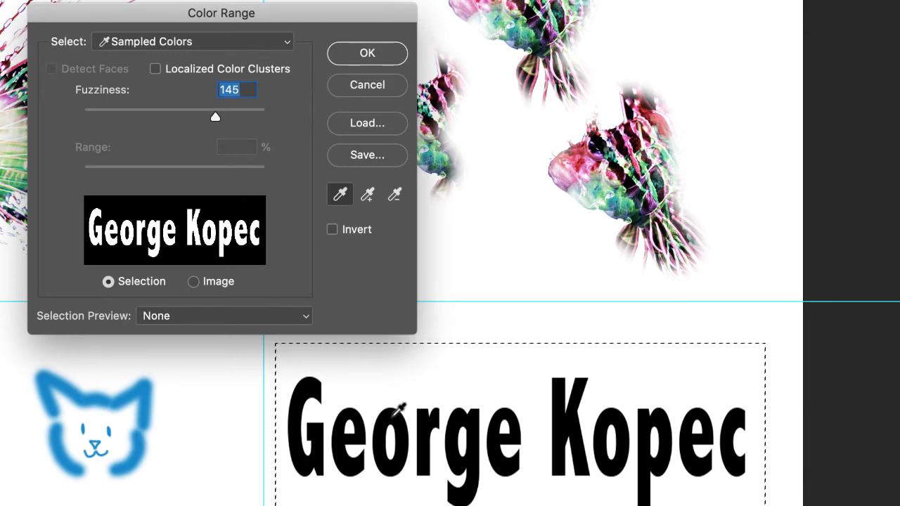
pyautogui.click(387, 59)
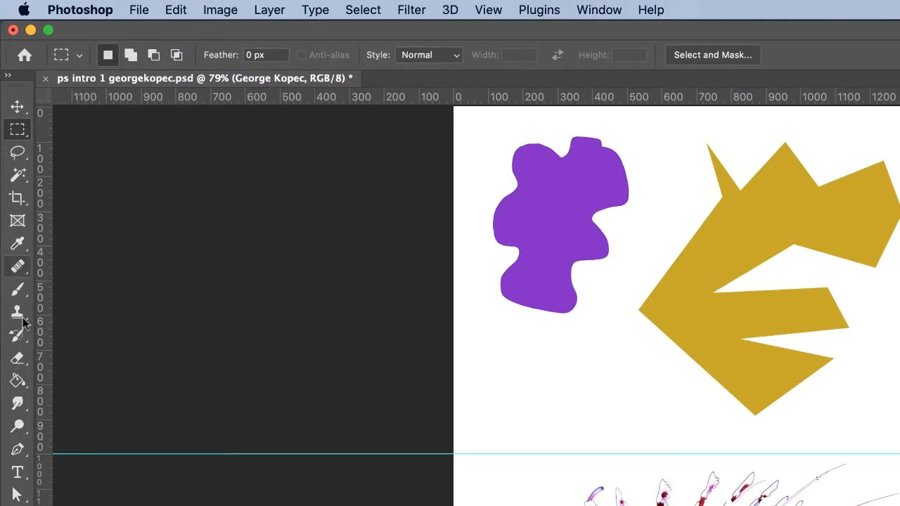
# Switch to the Gradient tool and open the gradient presets
pyautogui.click(28, 390)
pyautogui.rightClick(28, 390)
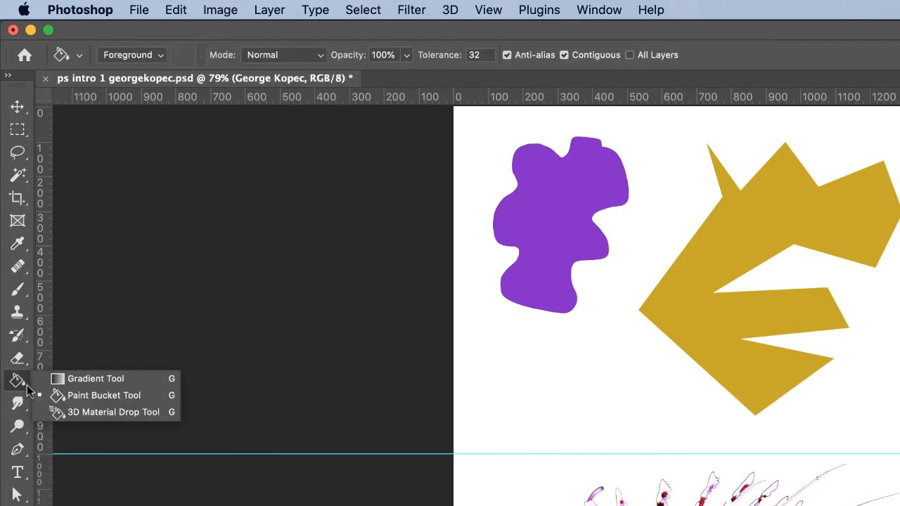
pyautogui.click(111, 377)
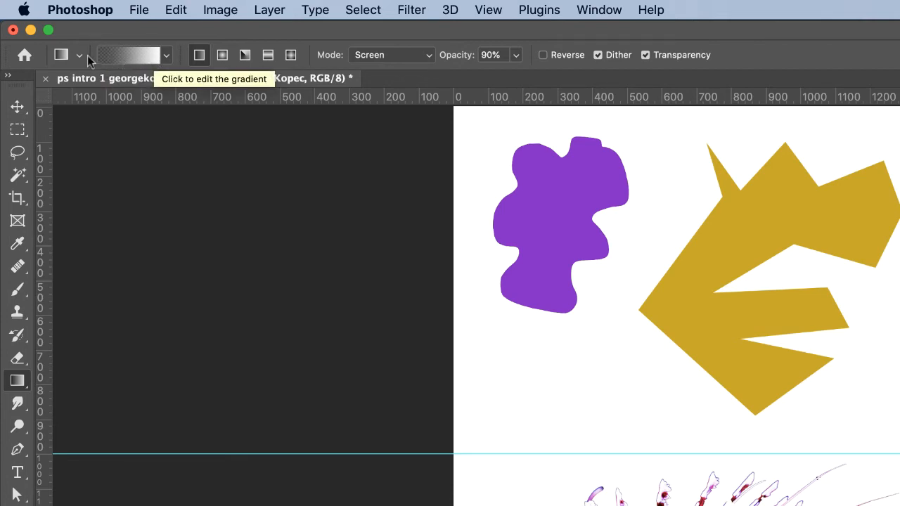
pyautogui.click(165, 59)
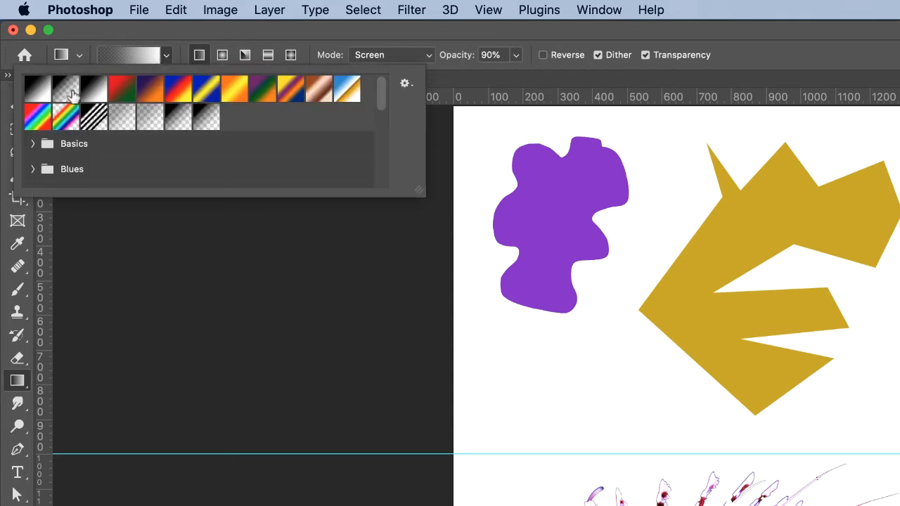